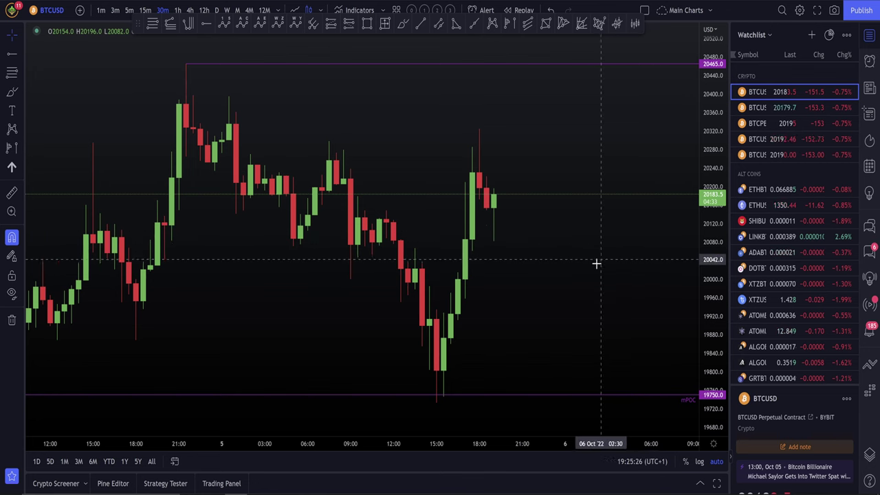
Zoom and shift the BTCUSD 30m chart view along the timeline
scroll(622, 261, down, 3)
drag(625, 232, 580, 246)
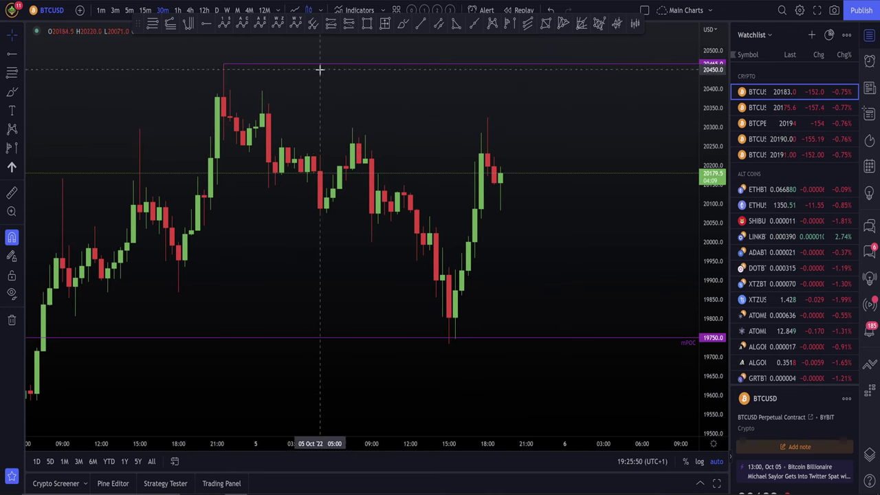
Check the alerts list, then switch the chart to ES1! futures from the watchlist
click(870, 61)
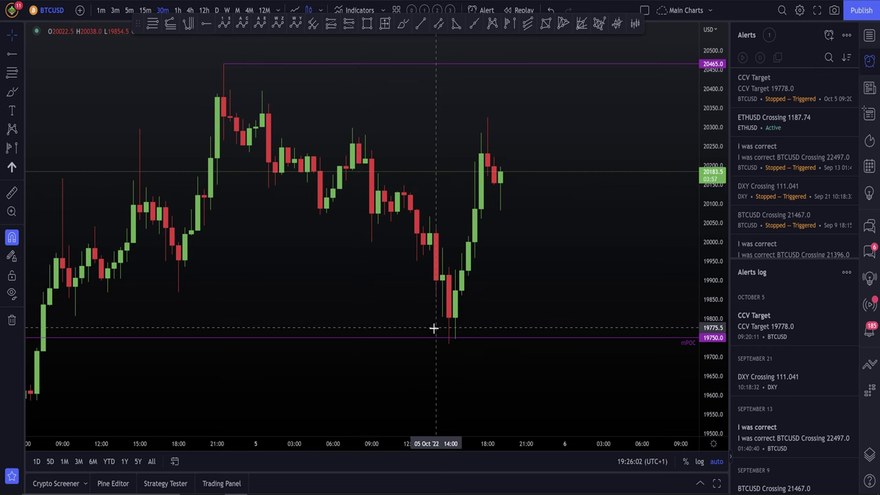
click(869, 36)
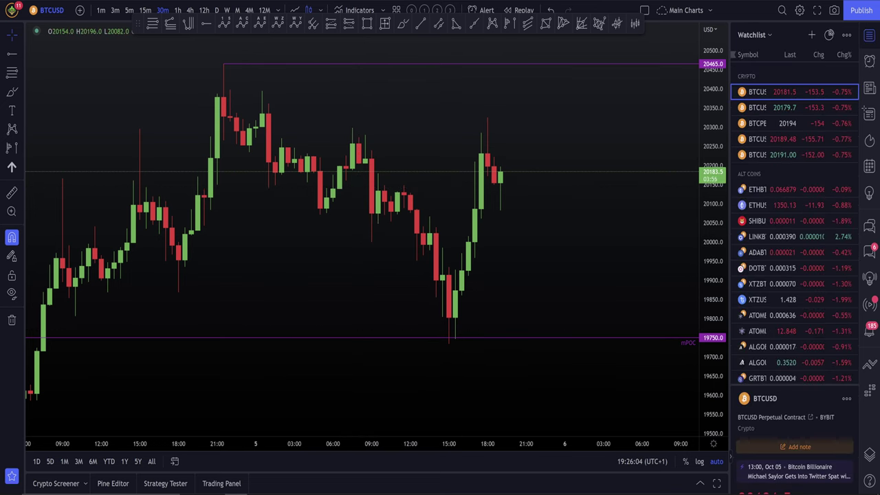
scroll(791, 237, down, 3)
click(757, 334)
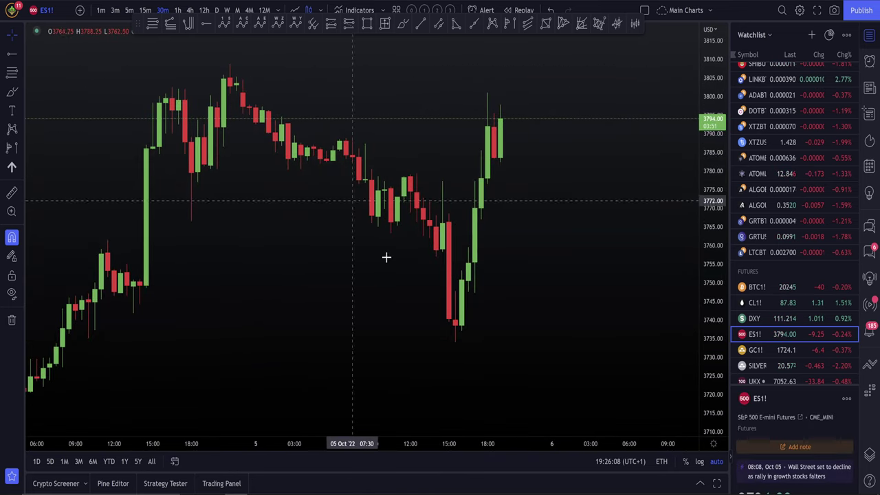
Zoom into the ES1! chart, then switch back to BTCUSD
scroll(428, 332, up, 1)
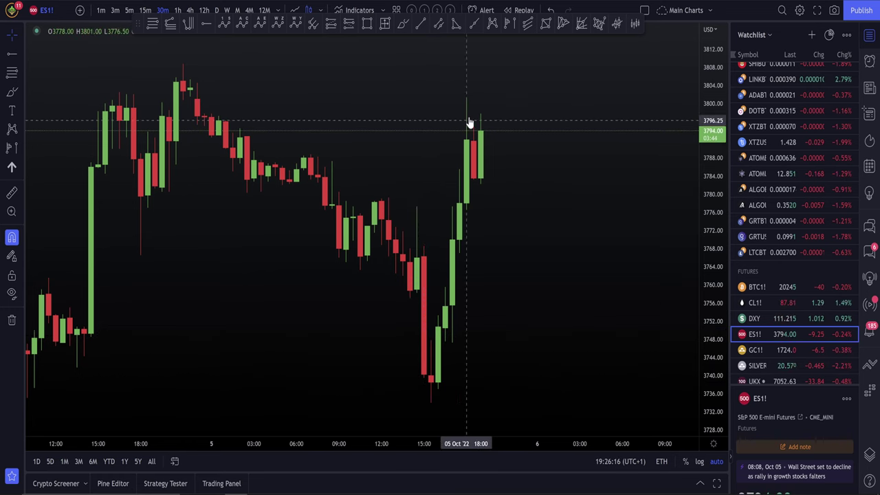
scroll(836, 160, up, 5)
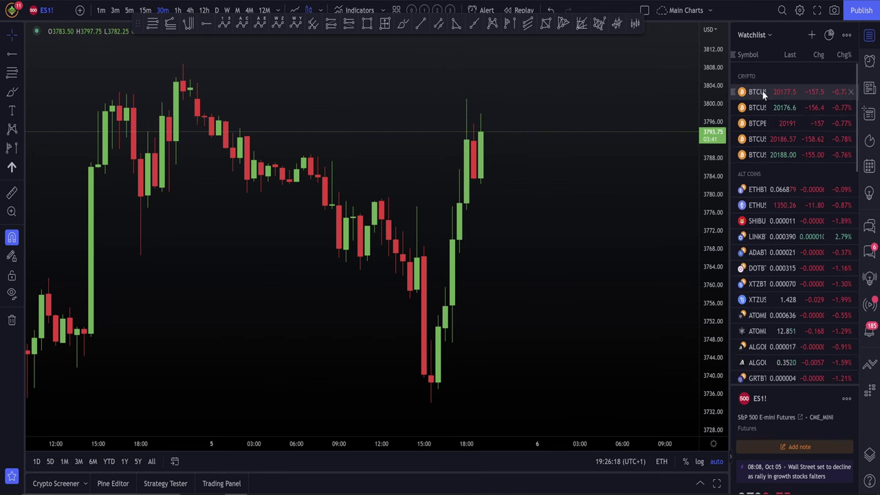
click(790, 91)
drag(519, 236, 549, 238)
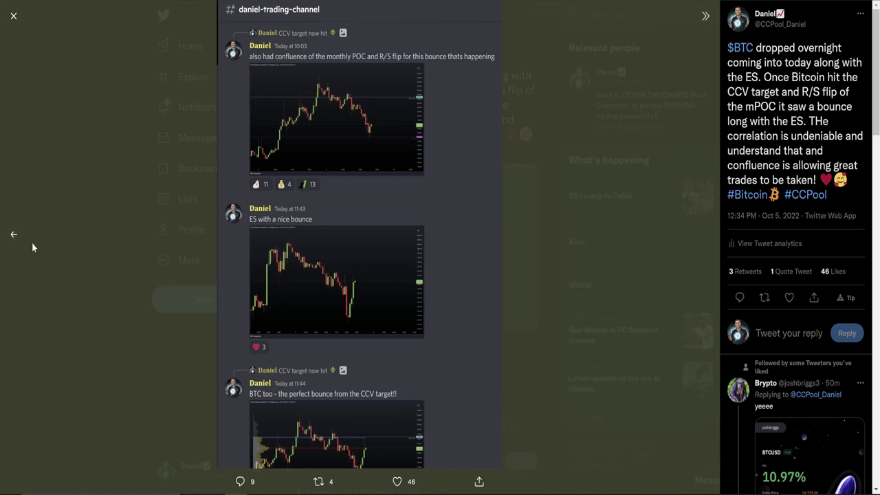
click(15, 235)
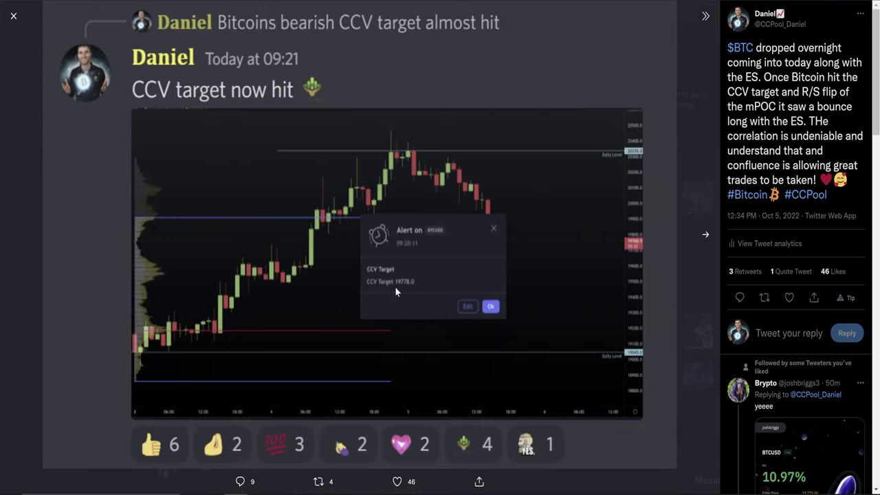
click(705, 235)
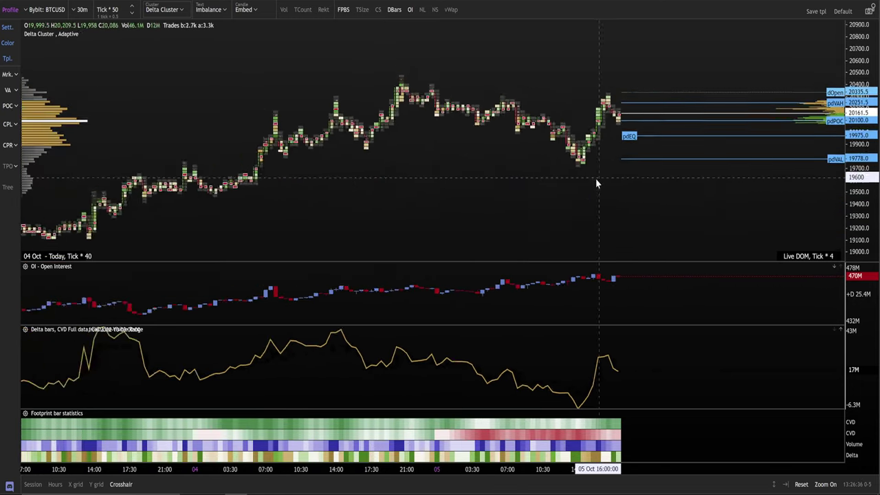
scroll(596, 184, up, 2)
scroll(550, 159, up, 2)
scroll(523, 172, up, 2)
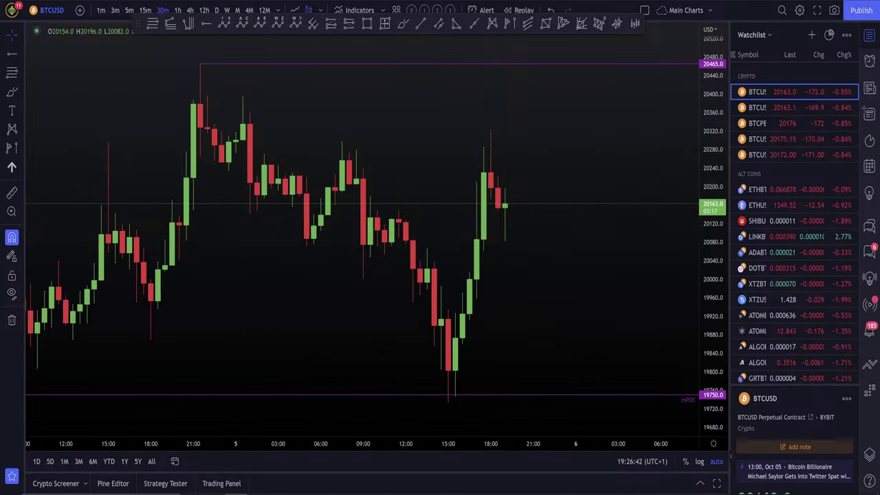
scroll(440, 365, down, 1)
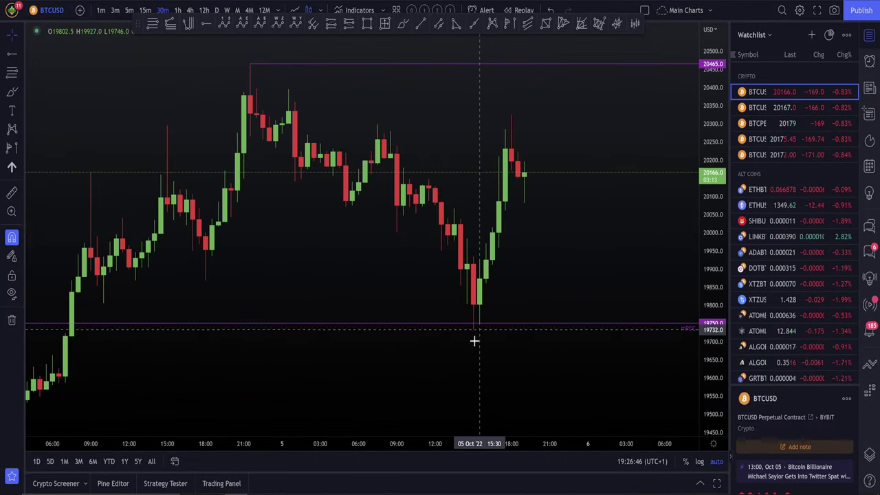
scroll(470, 339, down, 3)
scroll(234, 219, up, 1)
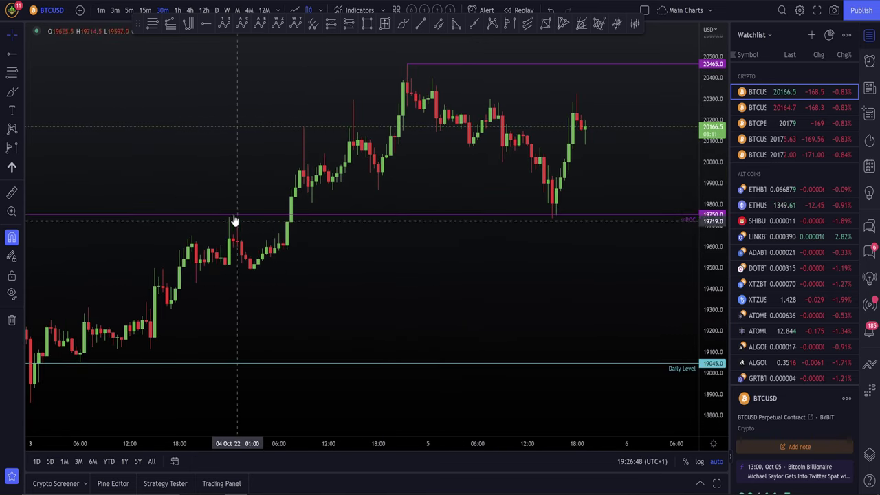
scroll(475, 213, up, 2)
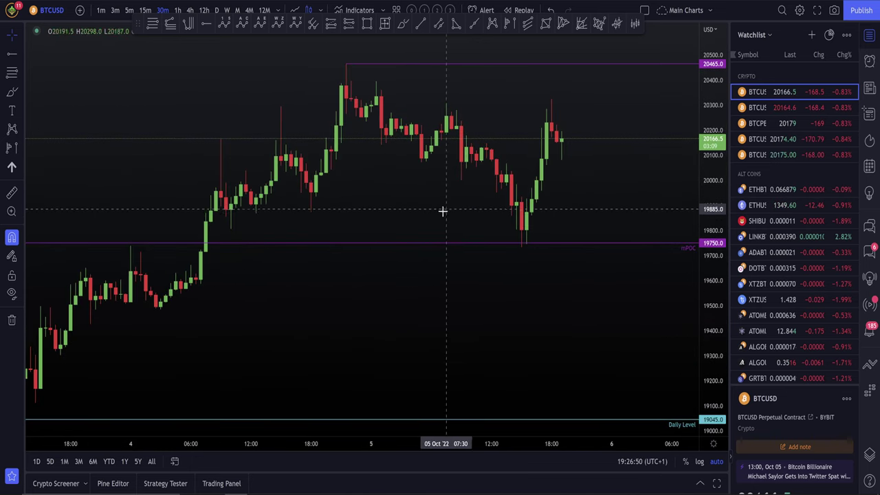
drag(441, 213, 410, 218)
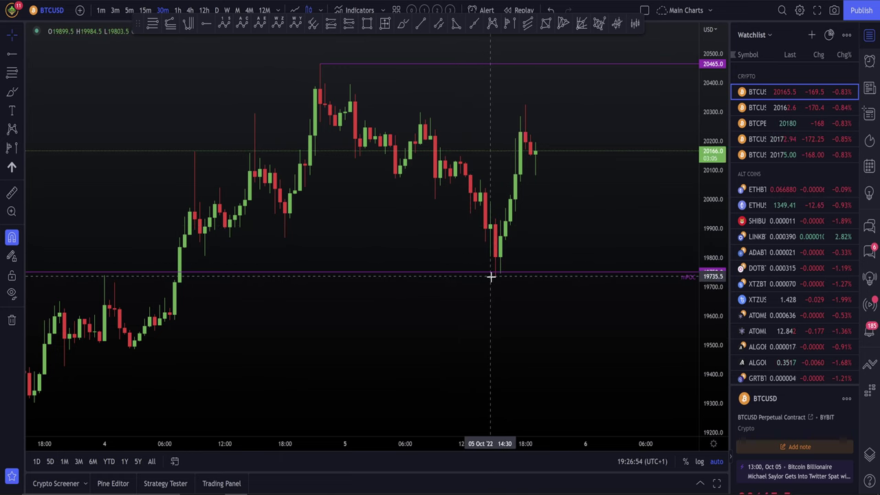
scroll(486, 282, up, 2)
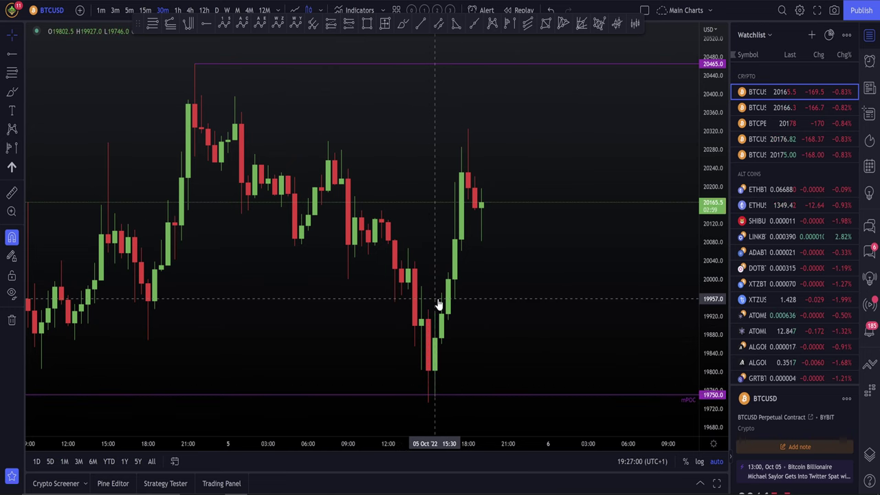
Switch BTCUSD to 5-minute candles and zoom in around the morning high
click(129, 11)
scroll(442, 187, up, 3)
scroll(460, 202, up, 2)
scroll(232, 75, up, 2)
scroll(154, 76, down, 1)
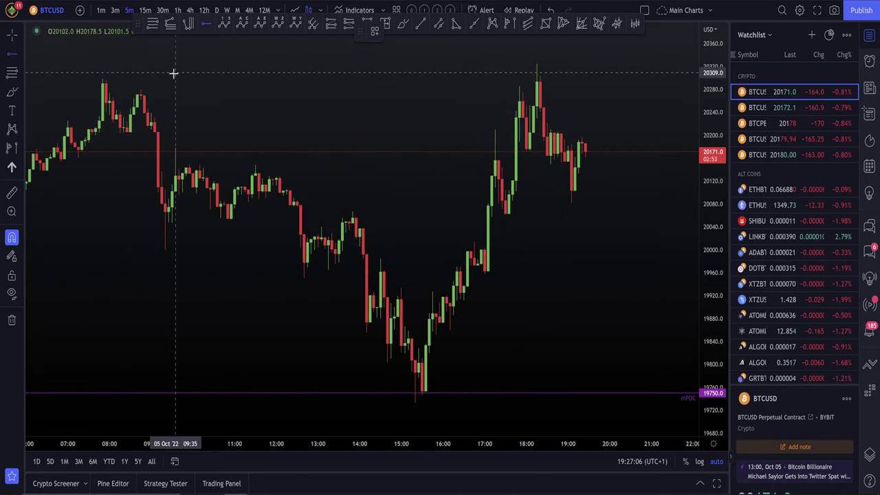
Anchor a horizontal ray at the 07:50 high of 20298
click(102, 80)
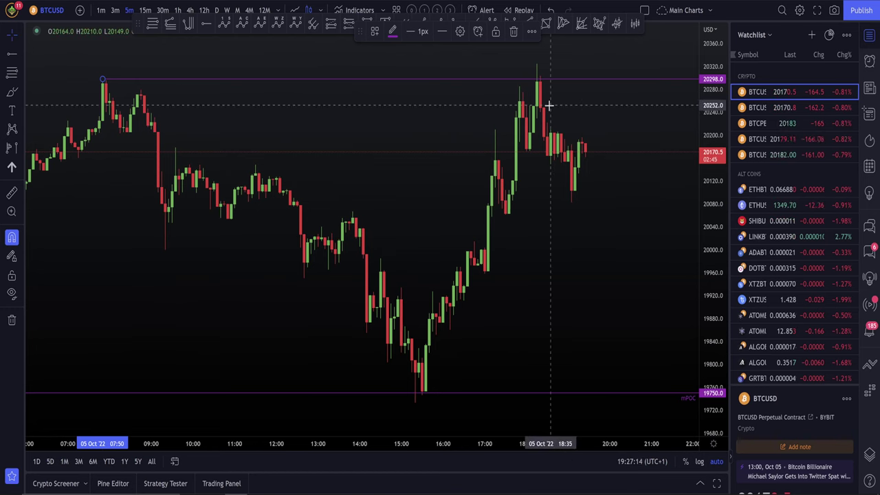
scroll(783, 250, down, 3)
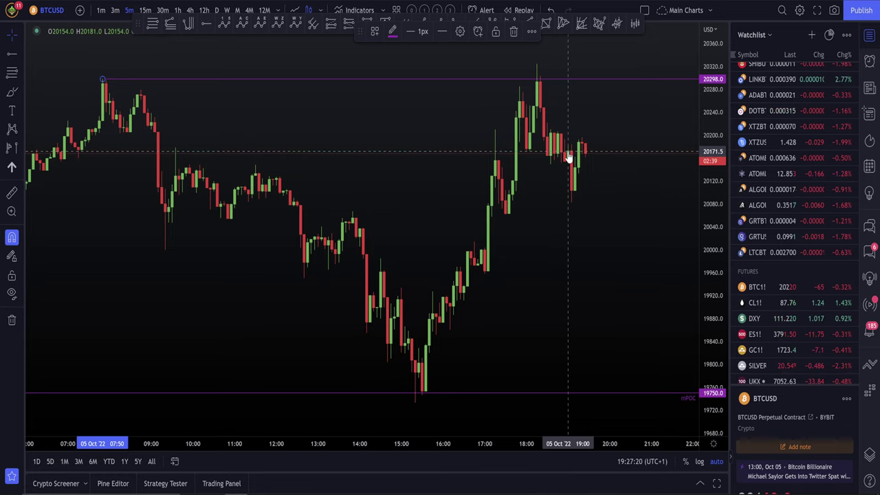
scroll(535, 165, up, 1)
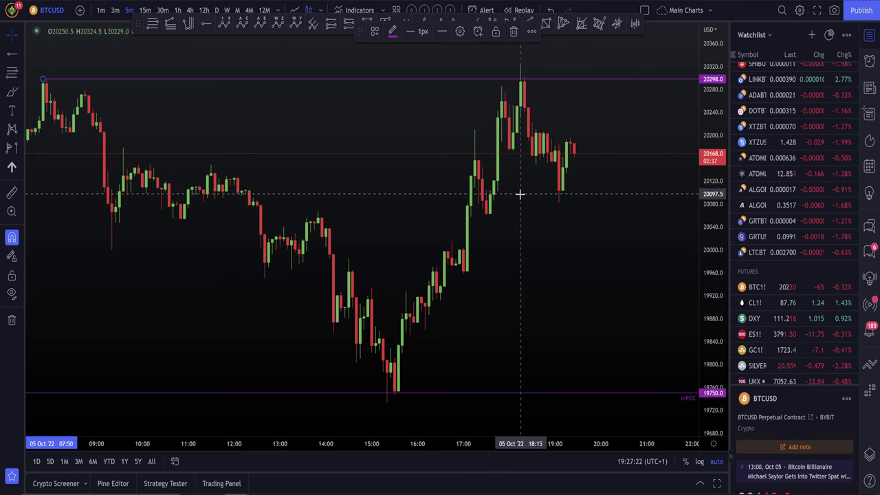
scroll(402, 313, down, 1)
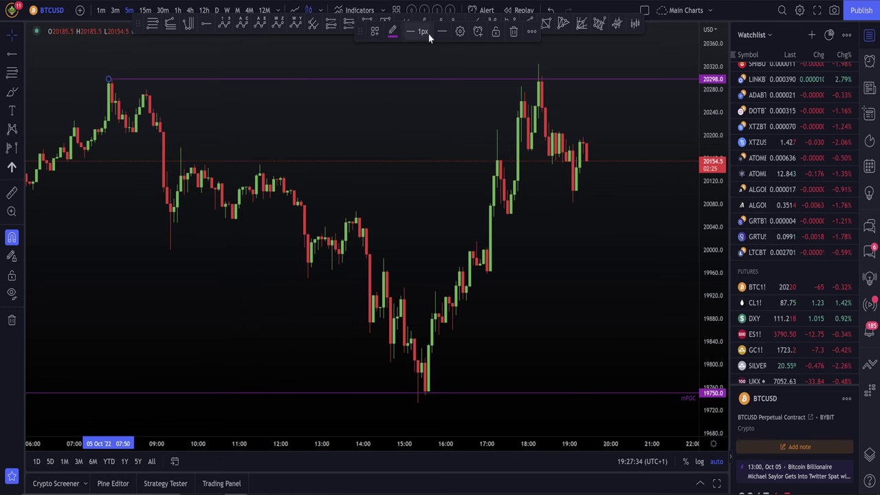
Back on 30-minute candles, add a fixed range volume profile from the latest candle to 4 October
click(163, 11)
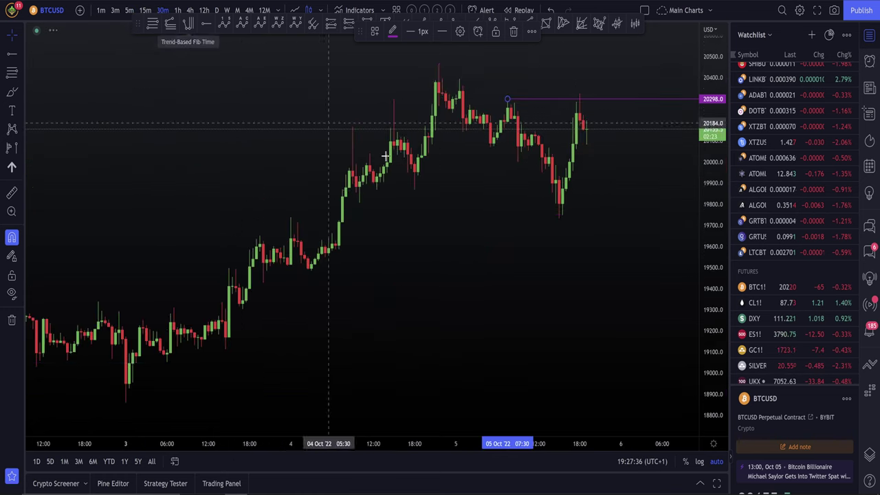
scroll(507, 222, up, 2)
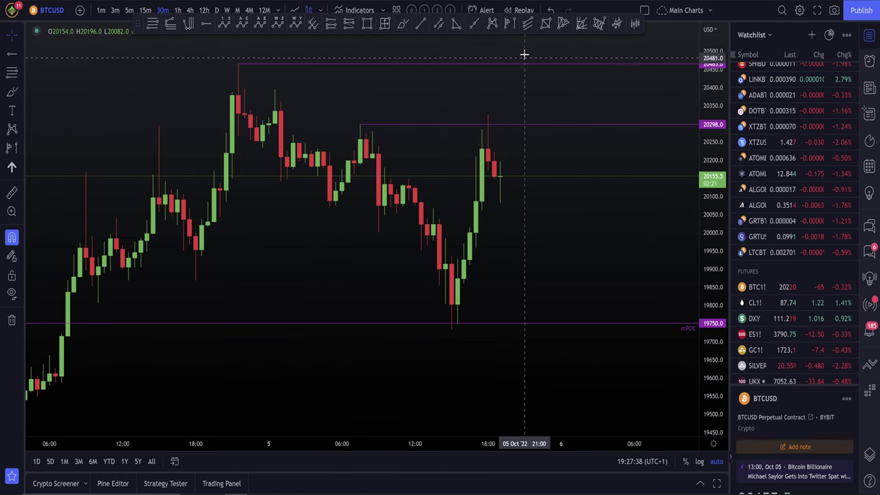
click(507, 23)
click(500, 182)
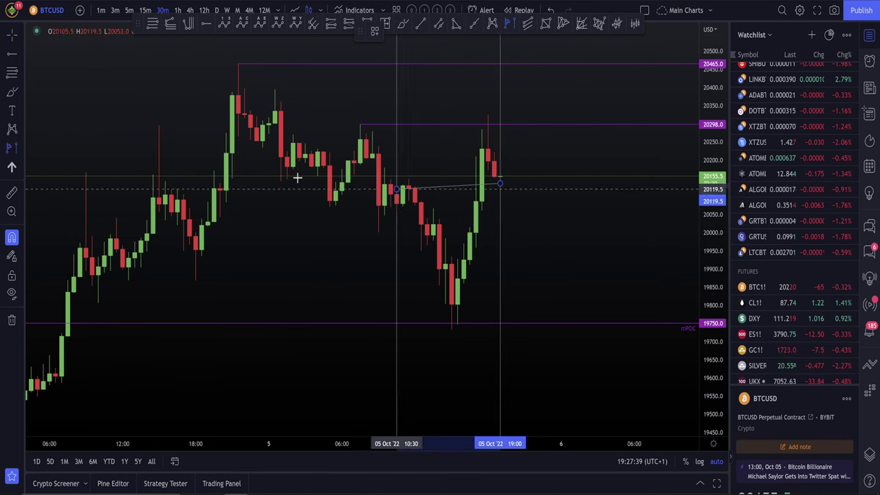
click(68, 227)
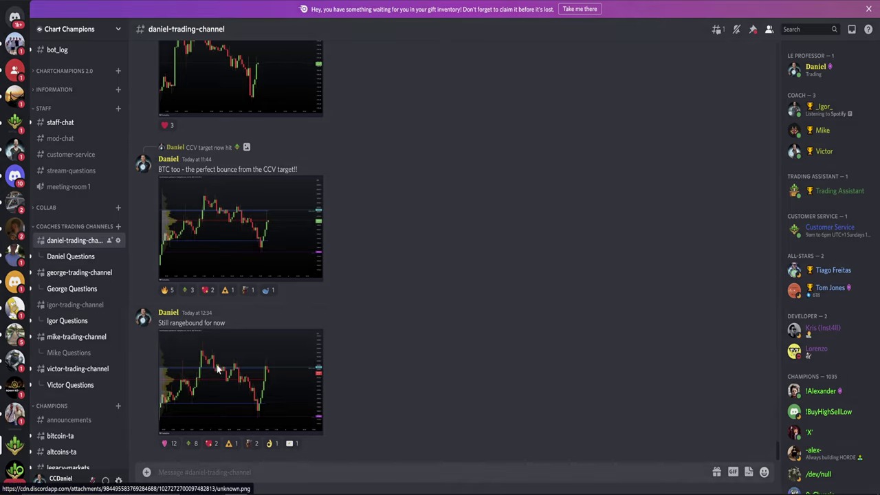
click(214, 375)
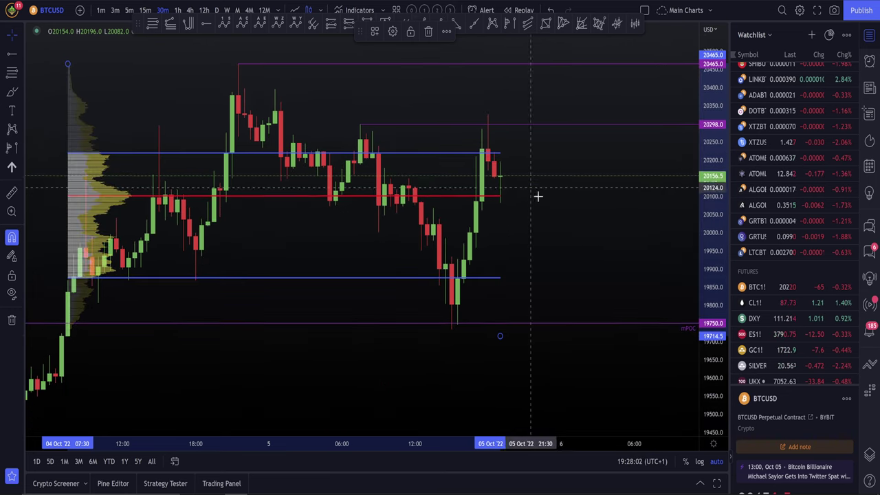
Delete the old 20465 horizontal line and rescale the chart so candles fit
drag(570, 213, 570, 213)
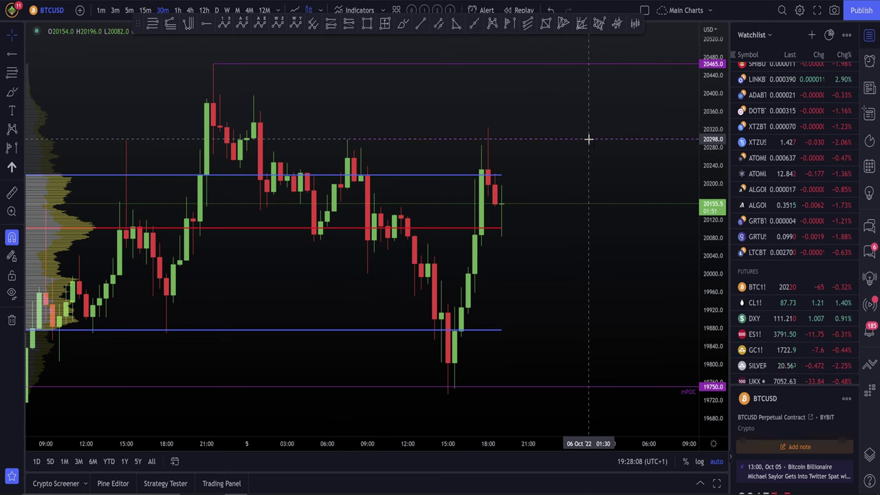
key(Delete)
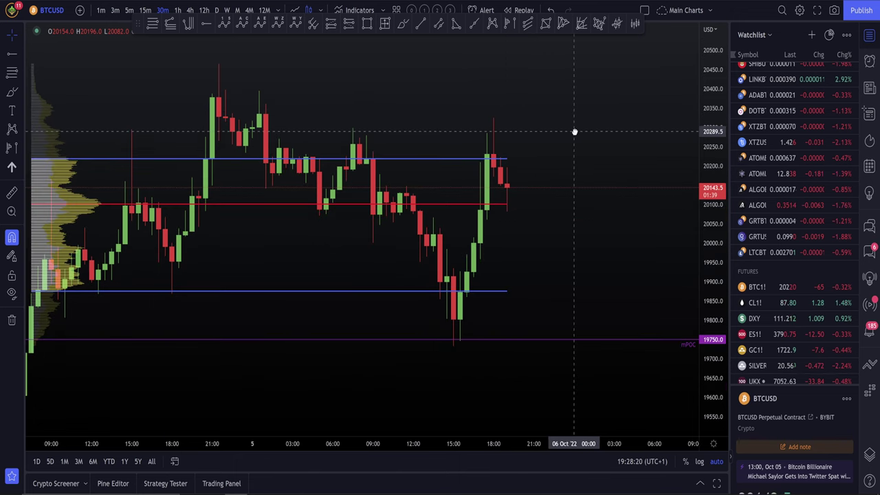
drag(573, 131, 568, 133)
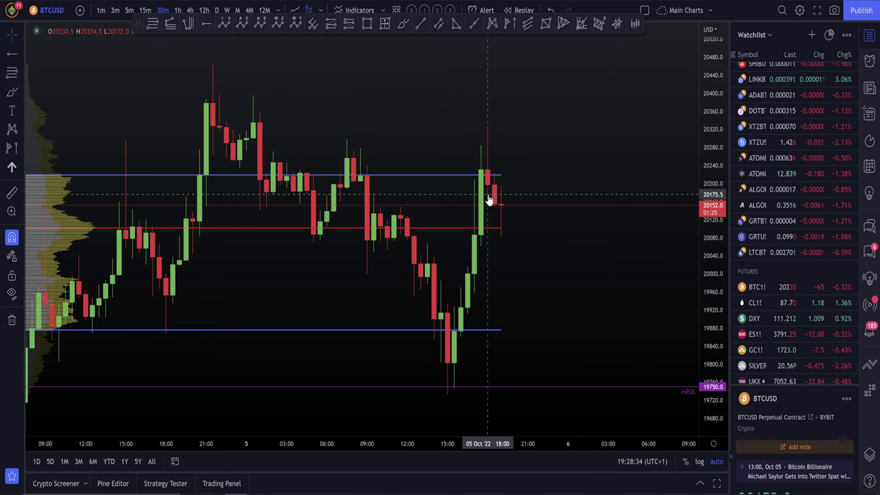
drag(711, 193, 712, 209)
drag(601, 261, 606, 277)
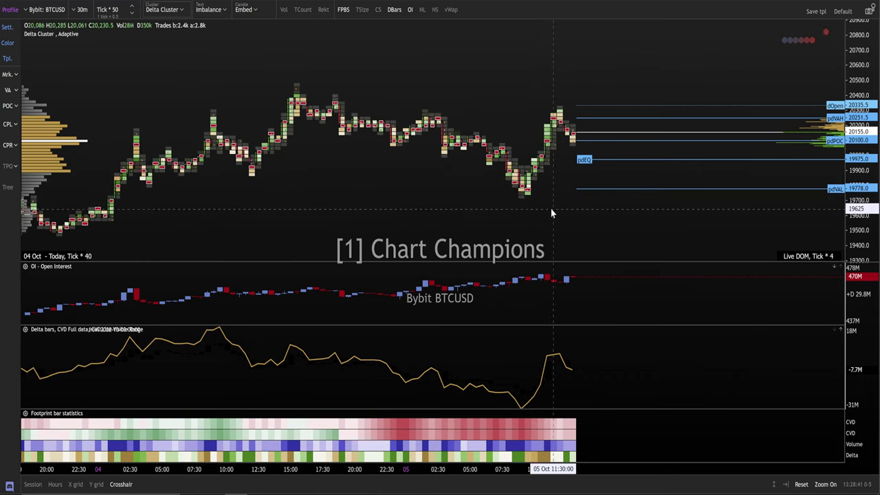
Zoom into the latest Bybit BTCUSD footprint bars until per-price volume figures show
scroll(605, 204, up, 5)
scroll(539, 163, up, 3)
scroll(519, 253, up, 3)
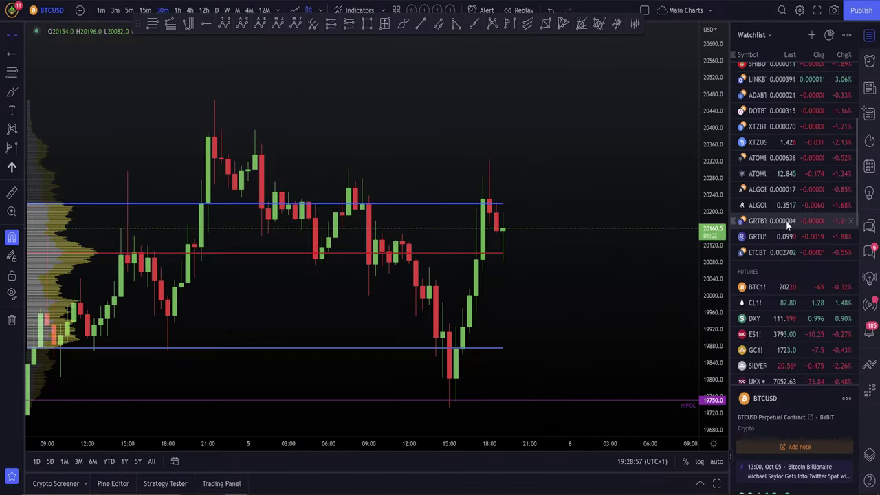
scroll(789, 224, down, 5)
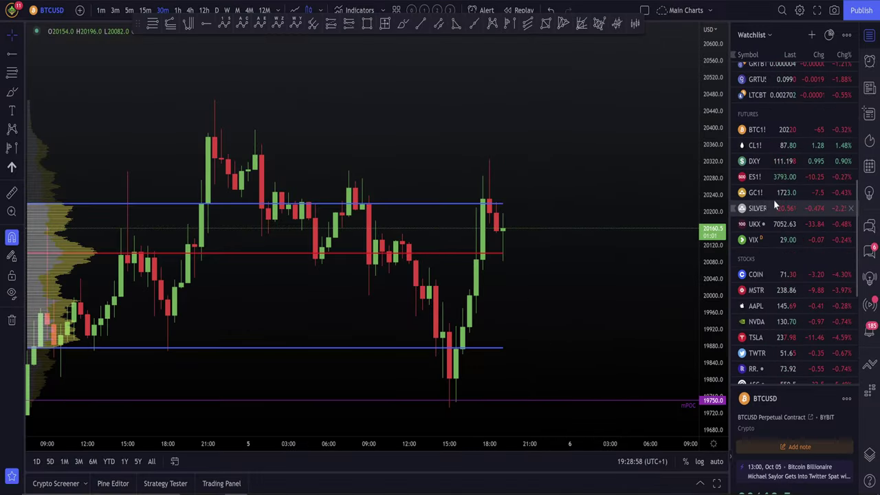
click(763, 177)
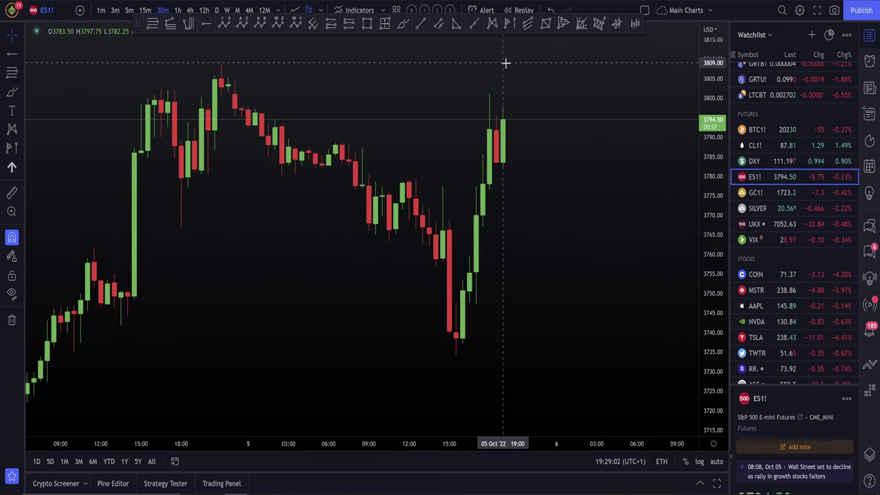
mouse_move(774, 177)
click(760, 163)
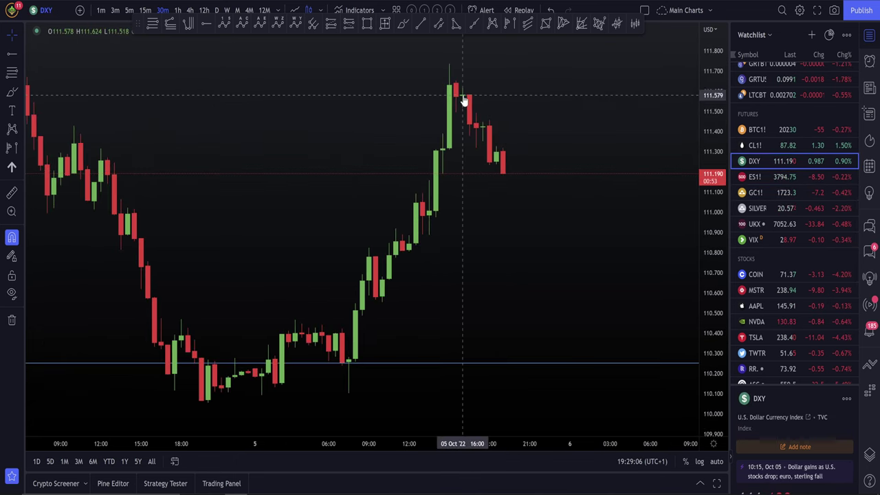
scroll(808, 208, up, 4)
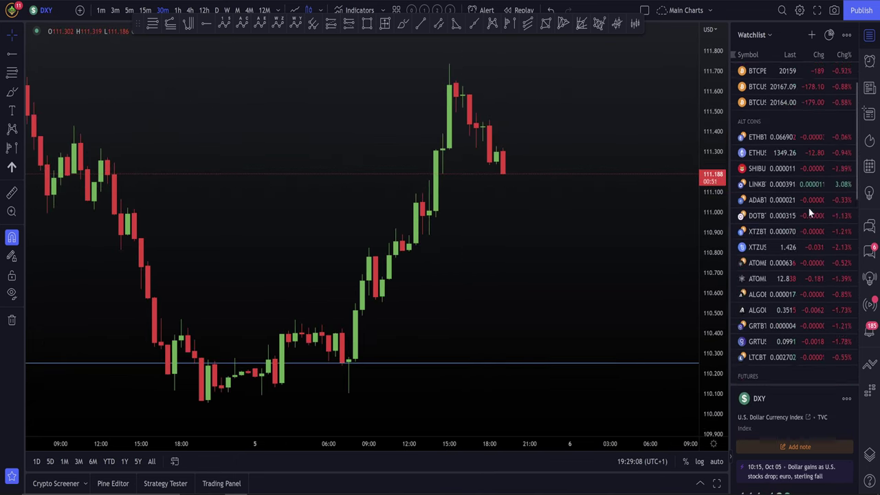
scroll(809, 205, up, 1)
click(784, 91)
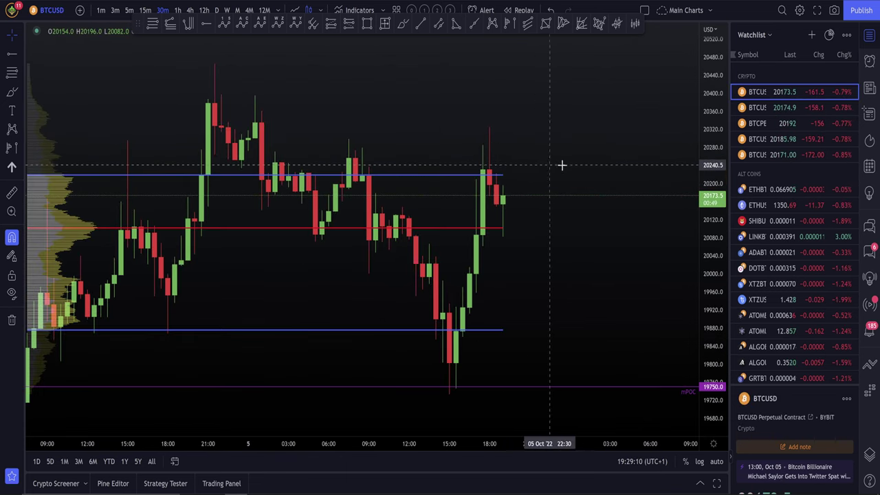
drag(568, 165, 574, 165)
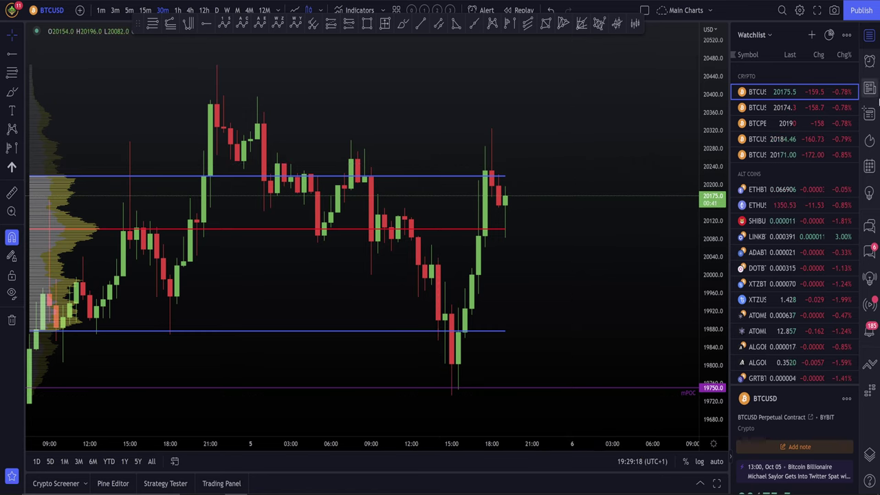
click(869, 60)
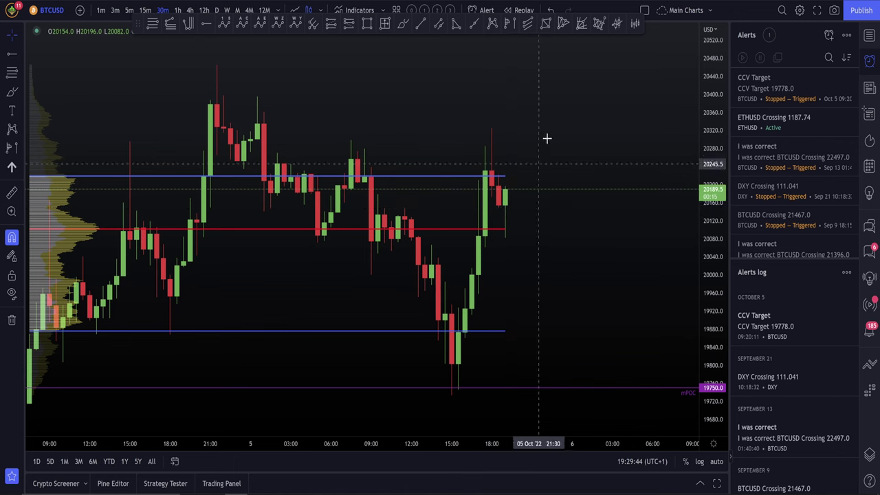
click(869, 40)
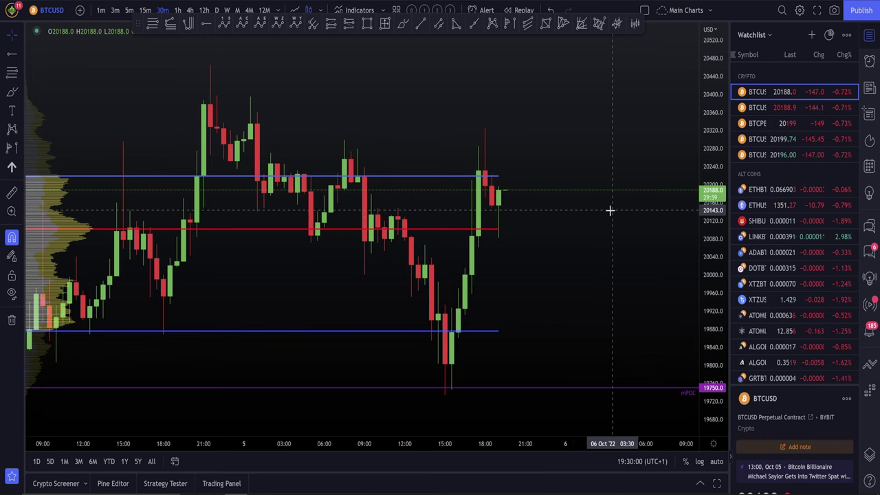
mouse_move(573, 226)
mouse_down()
mouse_move(583, 231)
mouse_move(579, 248)
mouse_up()
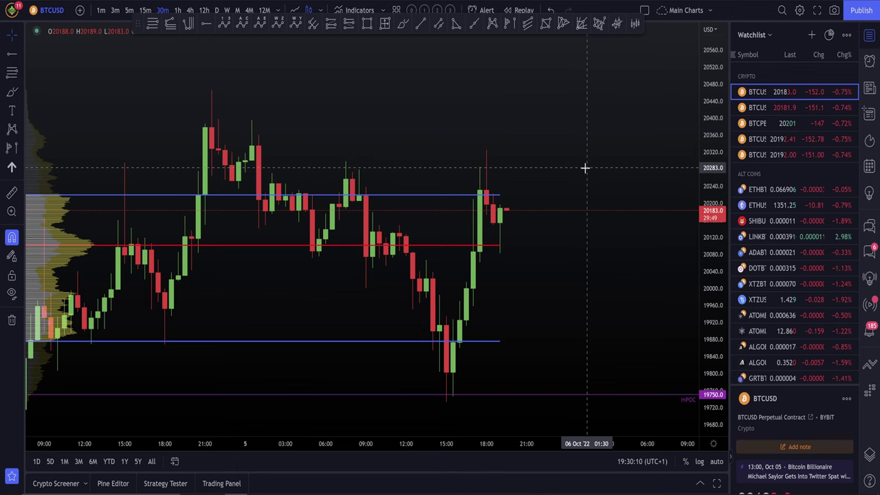
mouse_move(584, 168)
mouse_down()
mouse_move(589, 188)
mouse_move(597, 179)
mouse_move(603, 188)
mouse_up()
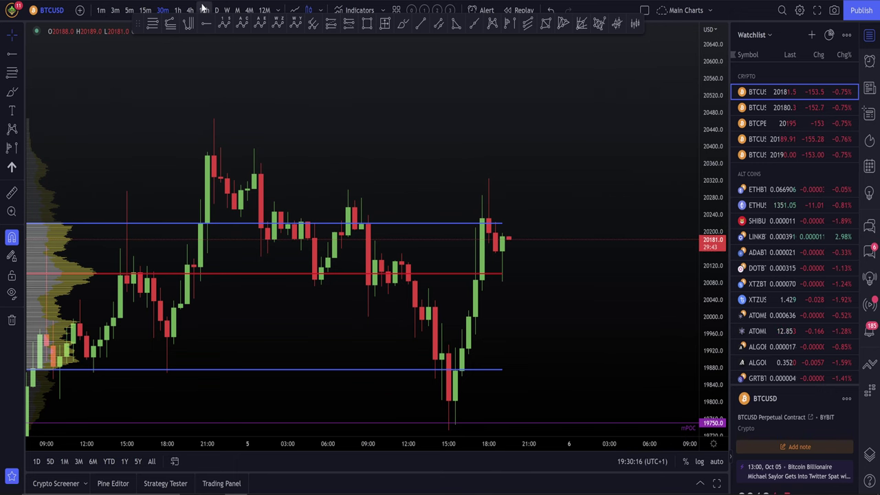
scroll(463, 246, down, 5)
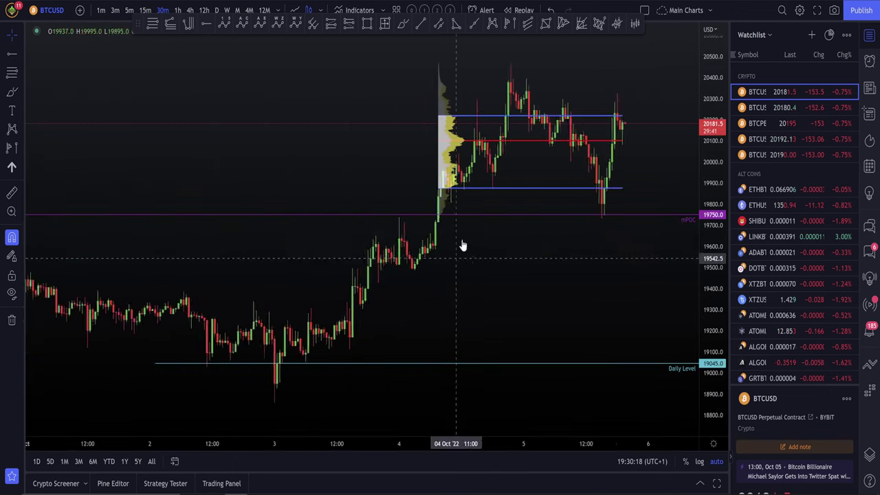
scroll(457, 236, down, 3)
scroll(398, 218, down, 3)
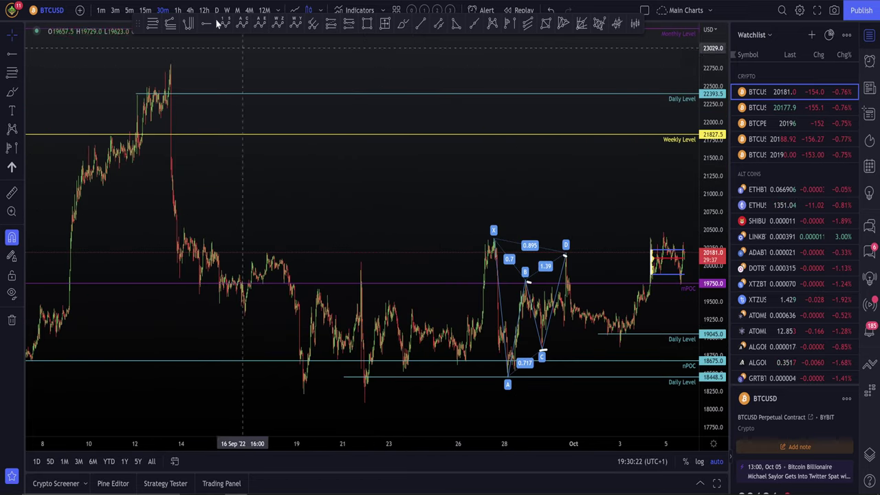
click(183, 227)
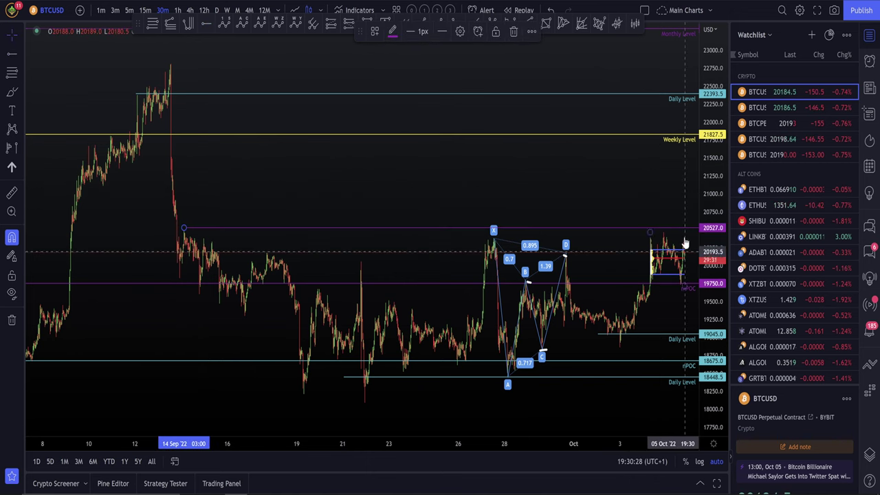
scroll(688, 231, up, 3)
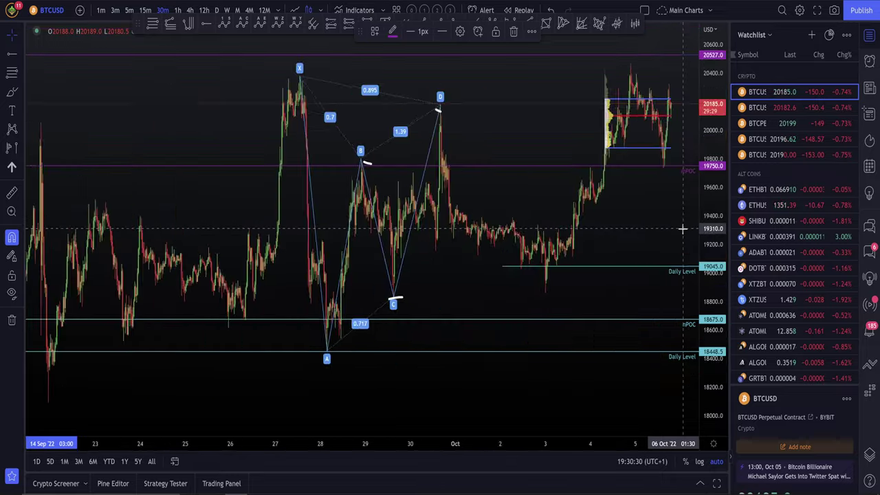
scroll(680, 225, up, 3)
scroll(678, 217, up, 3)
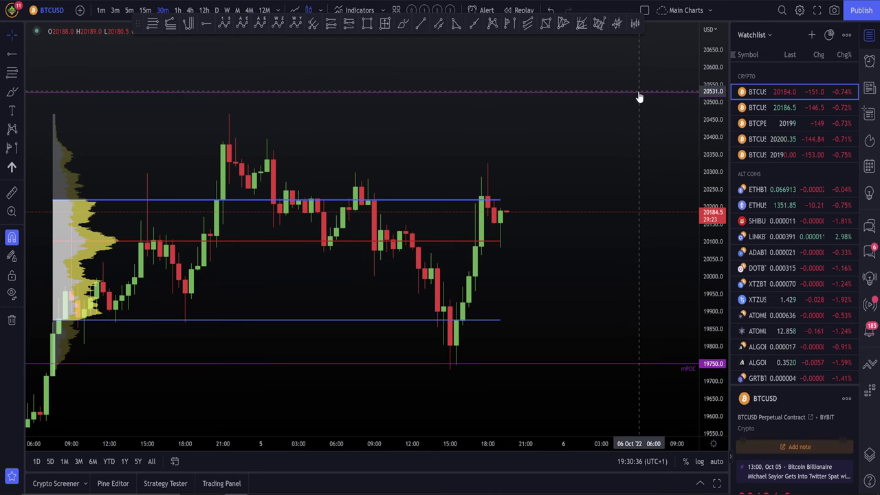
click(639, 93)
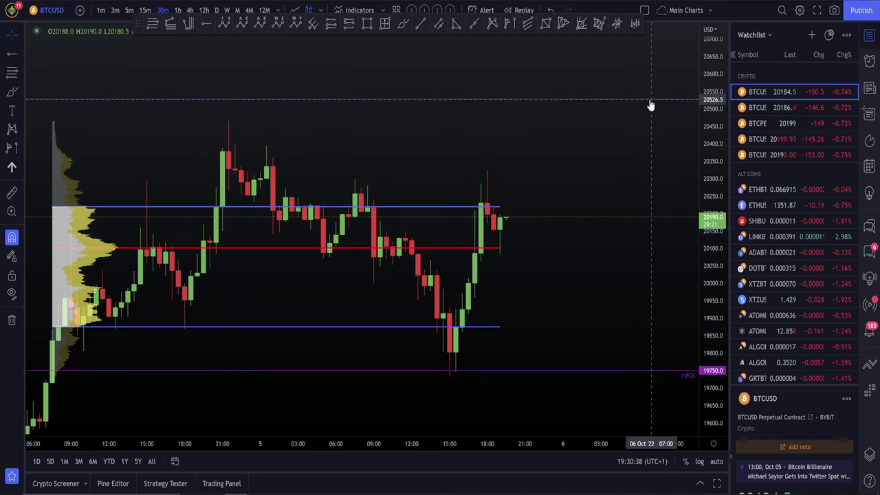
click(650, 103)
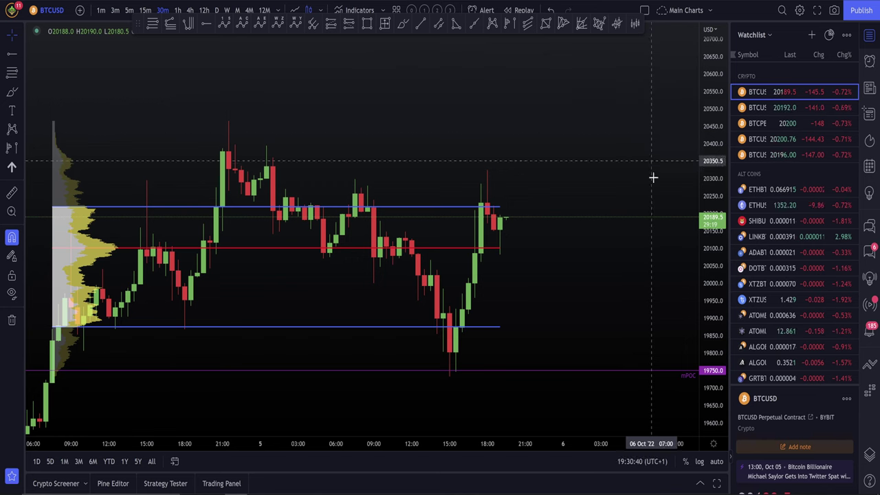
Pan the BTCUSD chart down-left for headroom above price, then switch to Discord
mouse_move(652, 181)
mouse_down()
mouse_move(607, 173)
mouse_move(623, 200)
mouse_up()
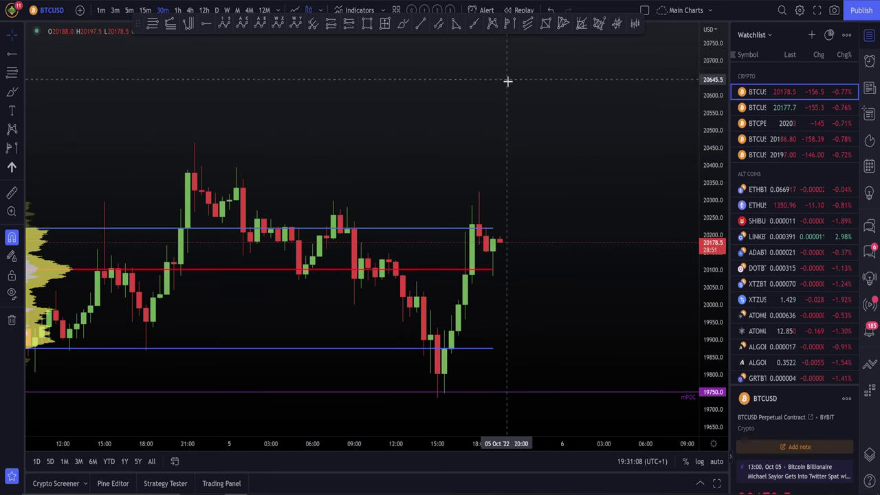
key(alt+Tab)
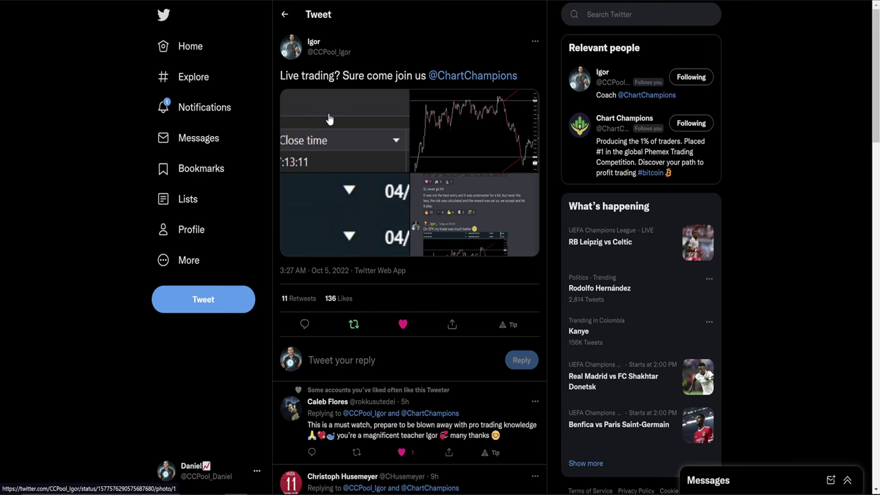
View the tweet's photos full-screen, paging to the trade rows and chat screenshot
click(328, 118)
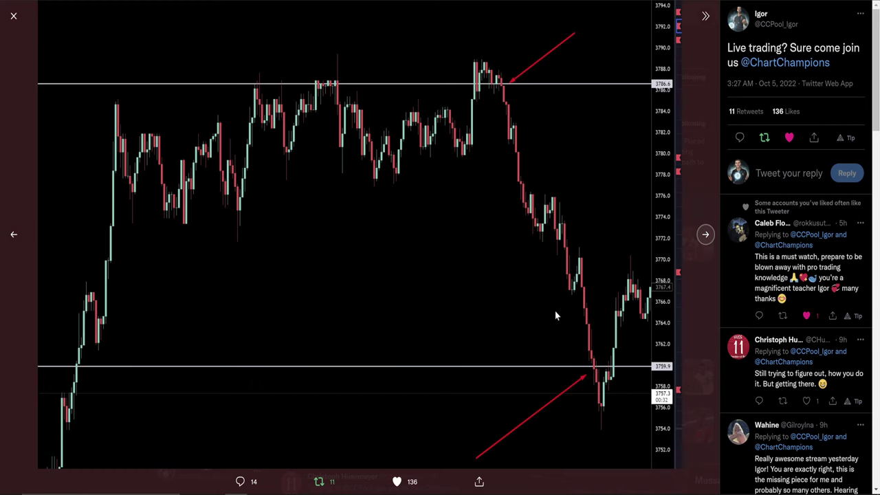
key(Right)
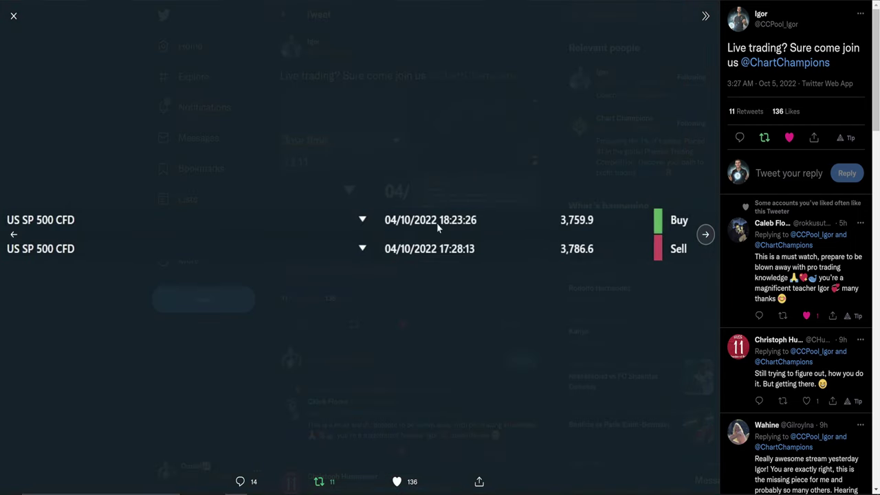
key(Right)
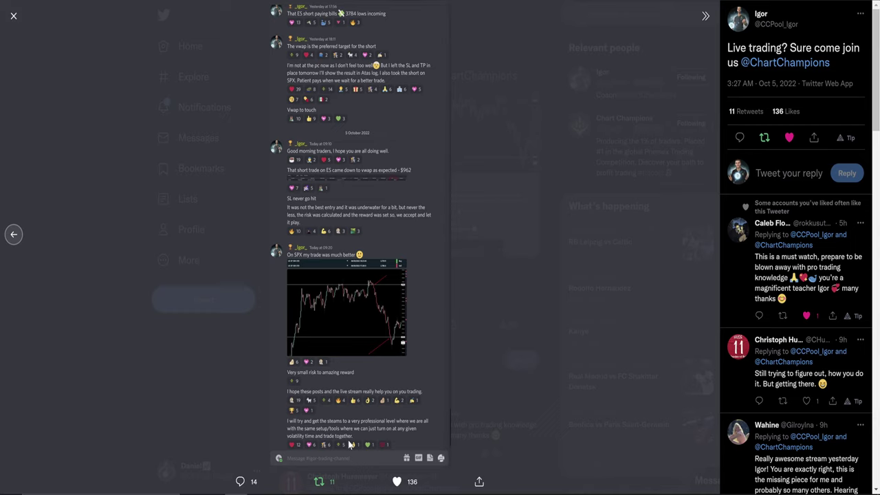
Close the photo viewer and scroll down through the tweet's replies
click(190, 399)
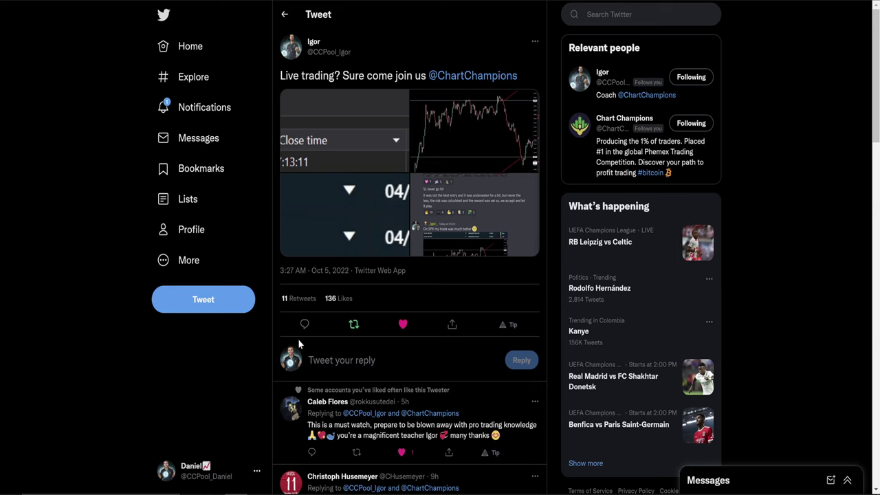
scroll(323, 282, down, 3)
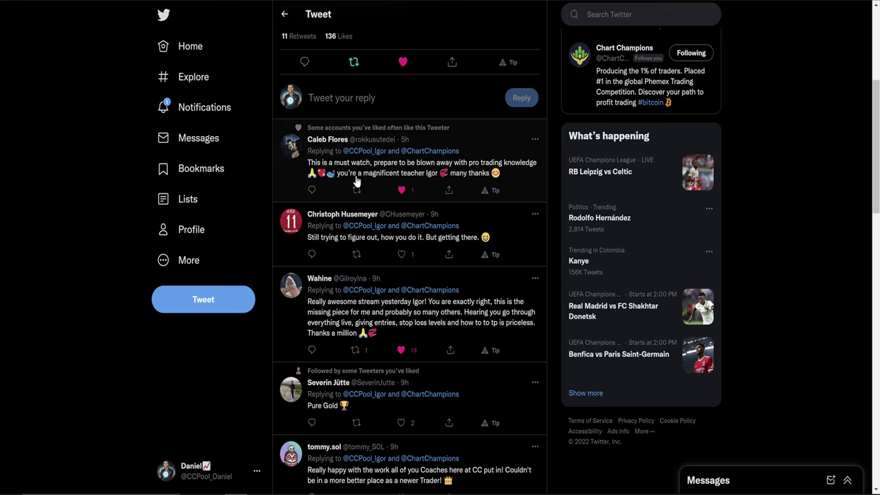
scroll(412, 185, down, 1)
scroll(406, 239, down, 3)
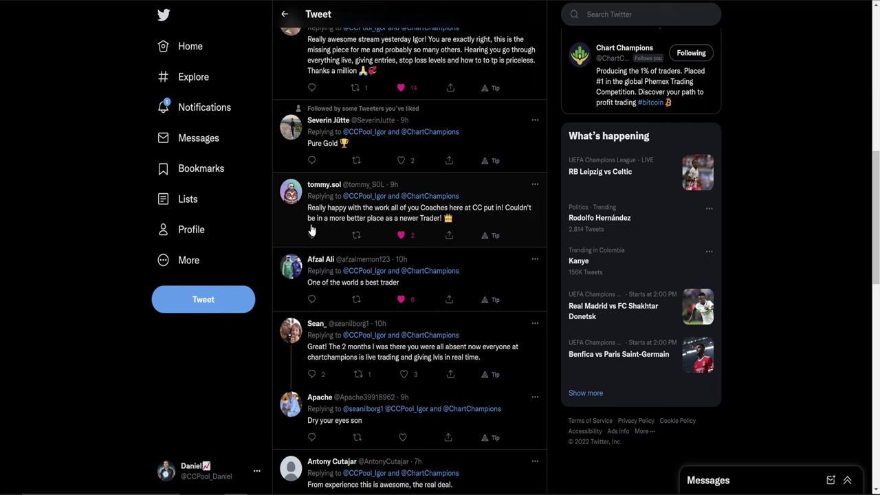
scroll(364, 230, down, 1)
scroll(365, 230, down, 2)
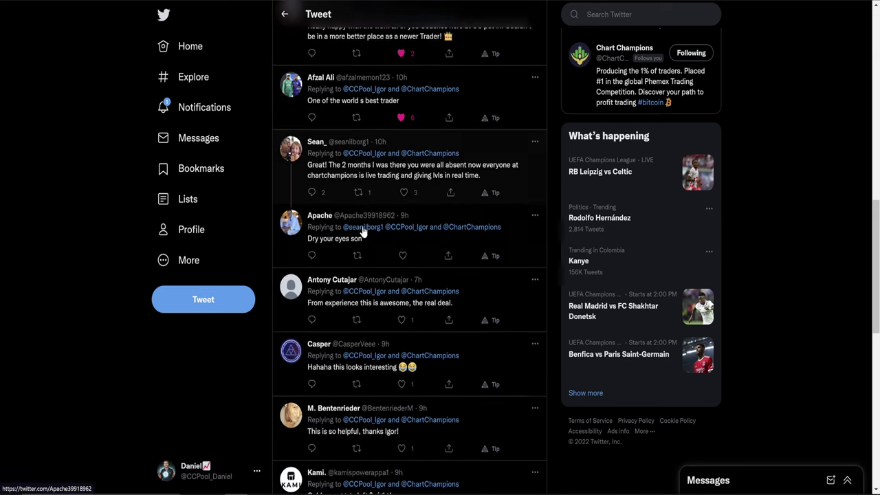
scroll(364, 230, down, 2)
scroll(363, 233, down, 1)
scroll(368, 247, up, 2)
scroll(398, 220, up, 1)
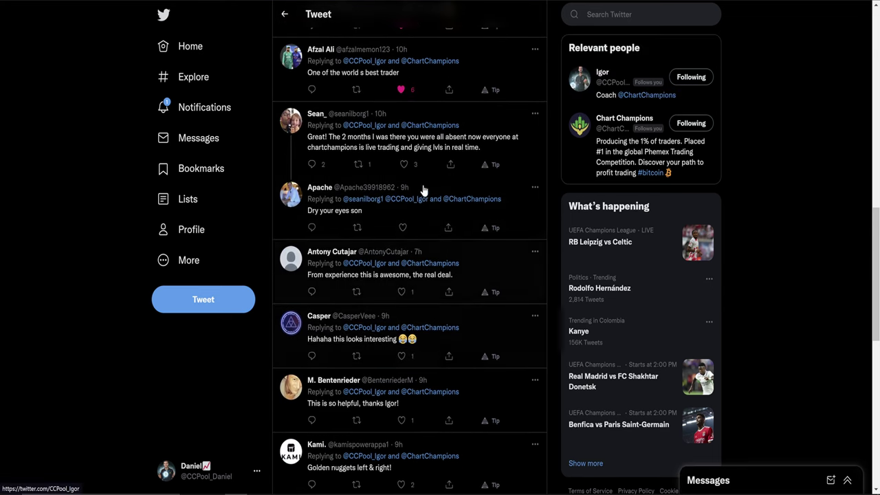
scroll(412, 275, down, 1)
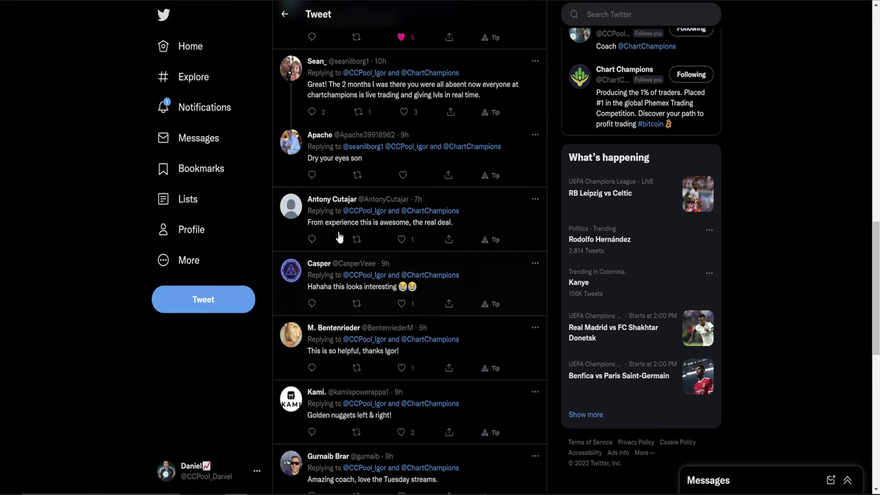
Scroll back to the top and reopen the tweet's photos full-screen
scroll(418, 279, up, 4)
scroll(418, 342, up, 2)
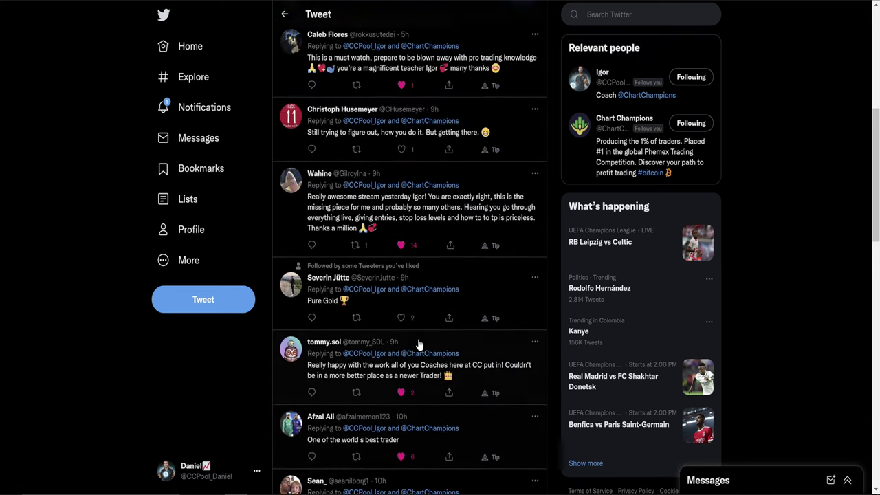
scroll(412, 344, up, 2)
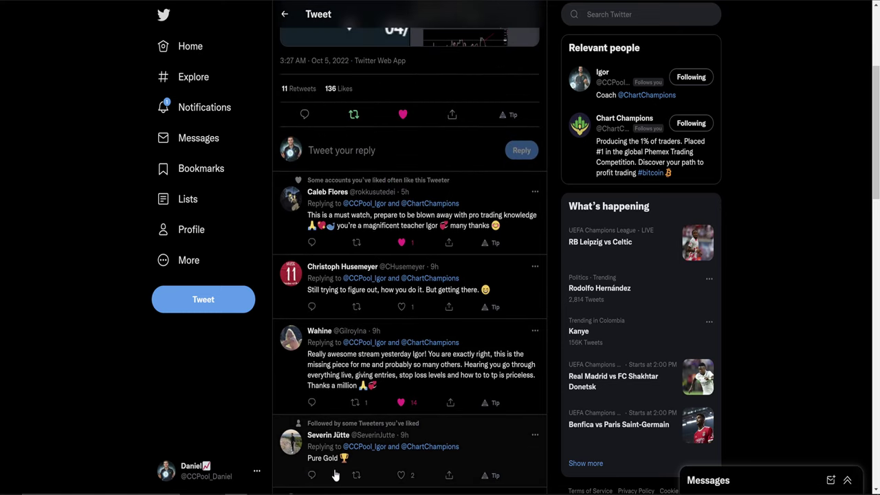
scroll(409, 353, up, 1)
scroll(409, 343, up, 2)
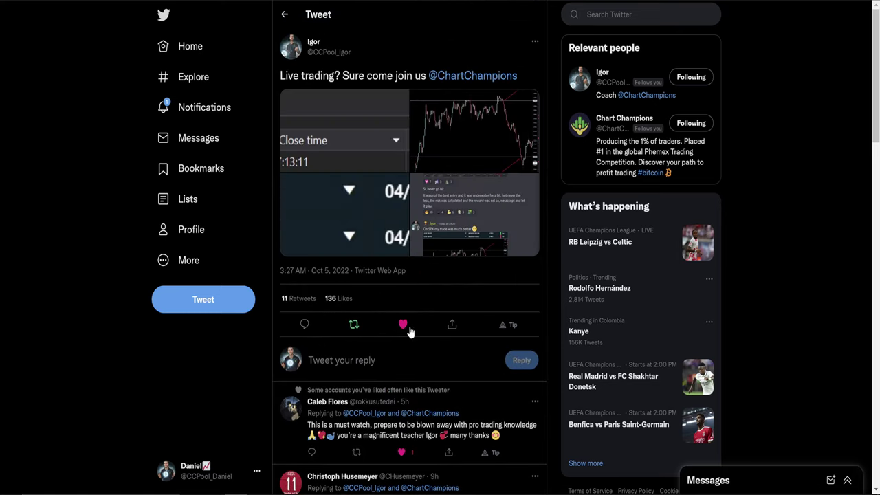
click(327, 124)
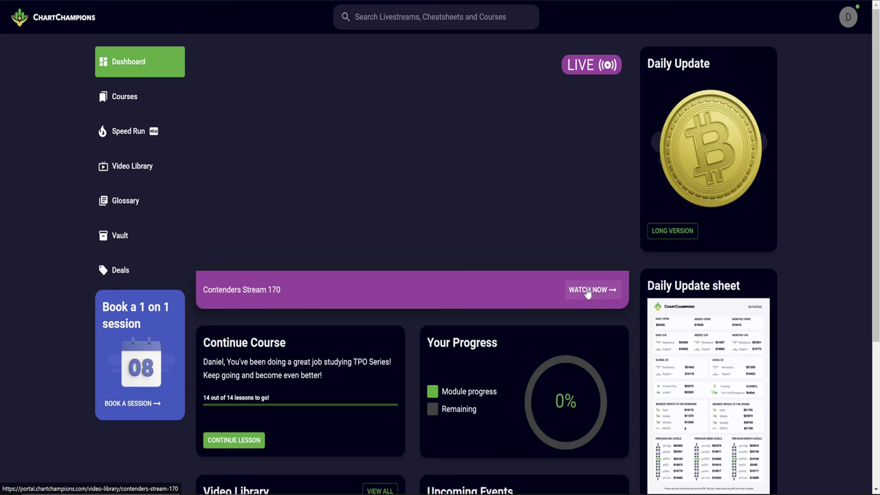
Start the Contenders Stream 170 replay, then return to the portal dashboard
click(588, 292)
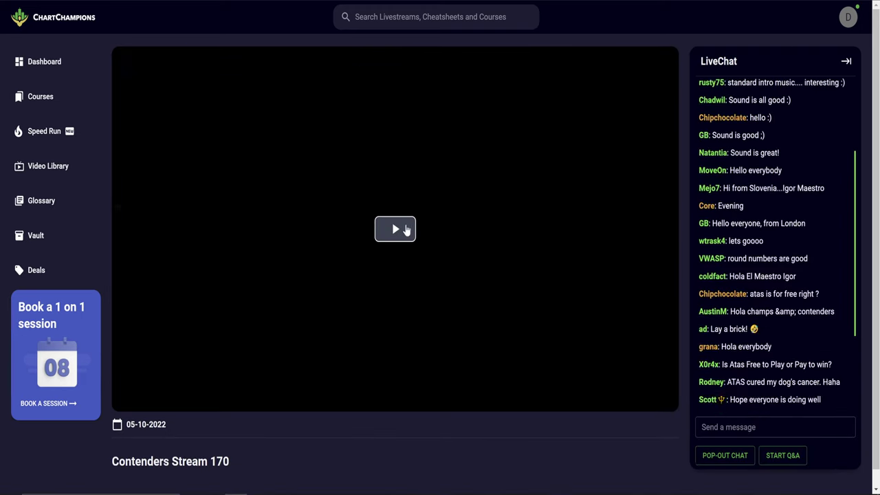
click(396, 232)
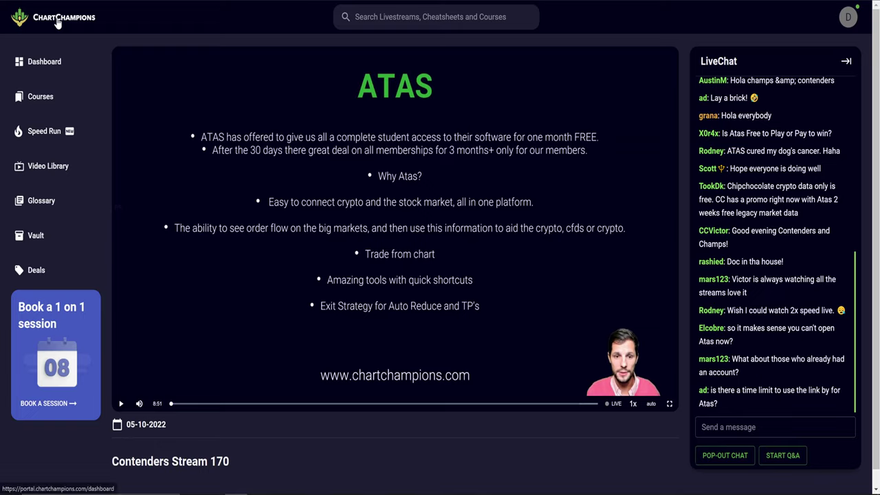
click(58, 22)
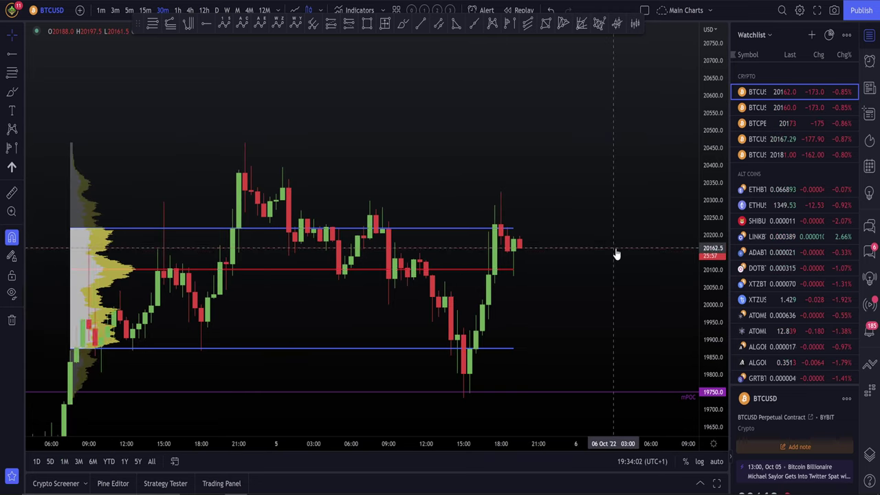
Zoom slightly into the BTCUSD 30m chart and nudge it down to frame the October 4–5 range
scroll(653, 291, up, 2)
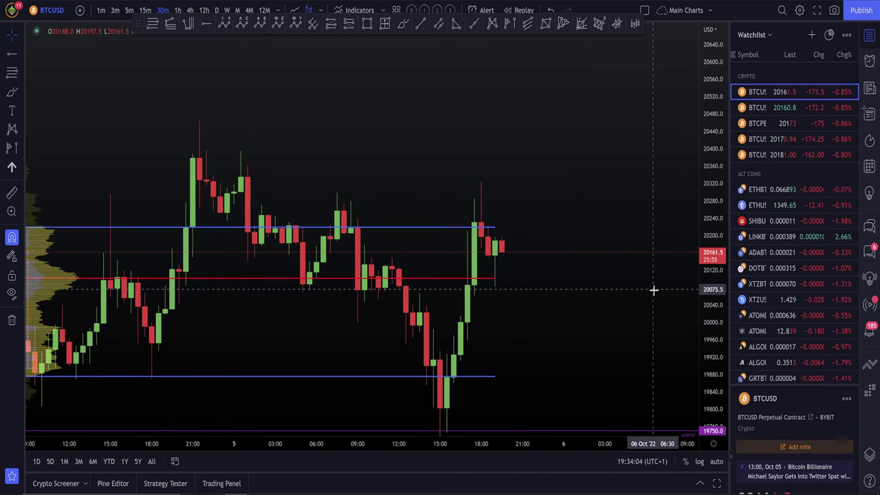
drag(629, 285, 629, 290)
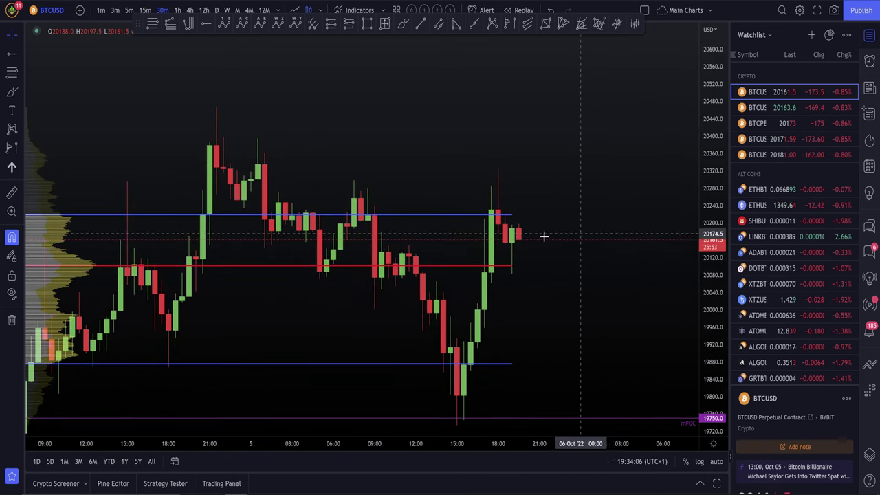